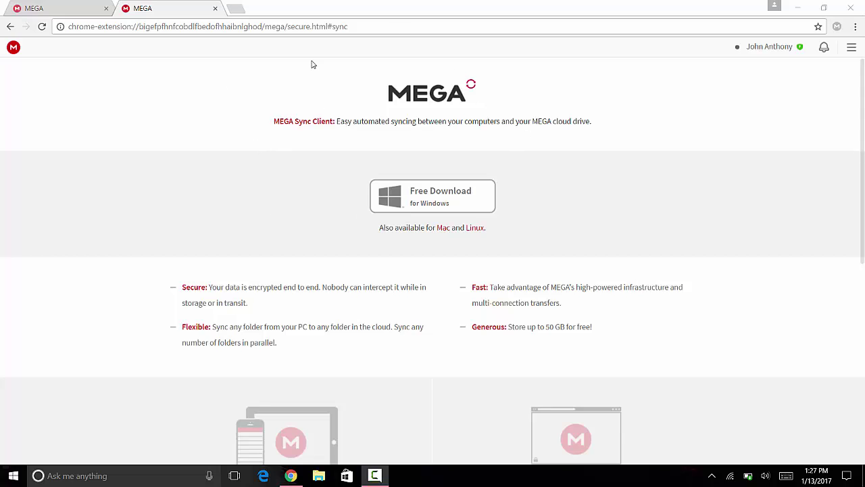
Cancel the new MEGAsync installer download, minimize Chrome, and move MEGAsyncSetup to the desktop centre.
left_click(434, 202)
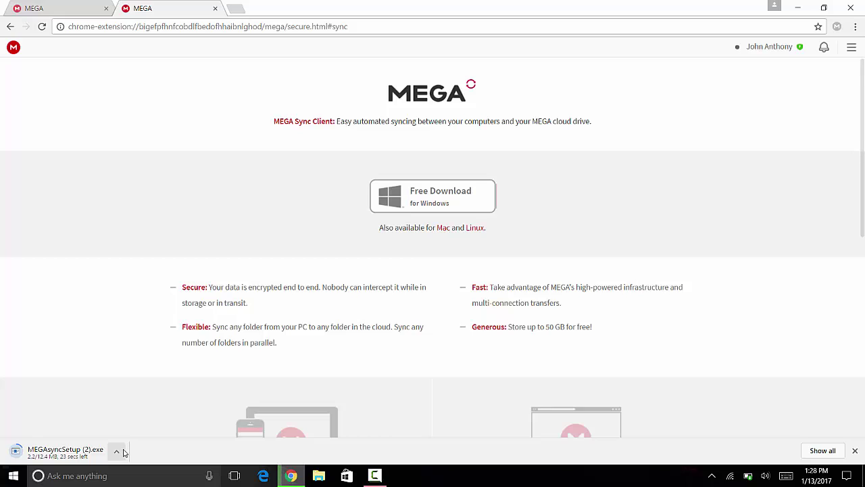
left_click(123, 452)
left_click(155, 434)
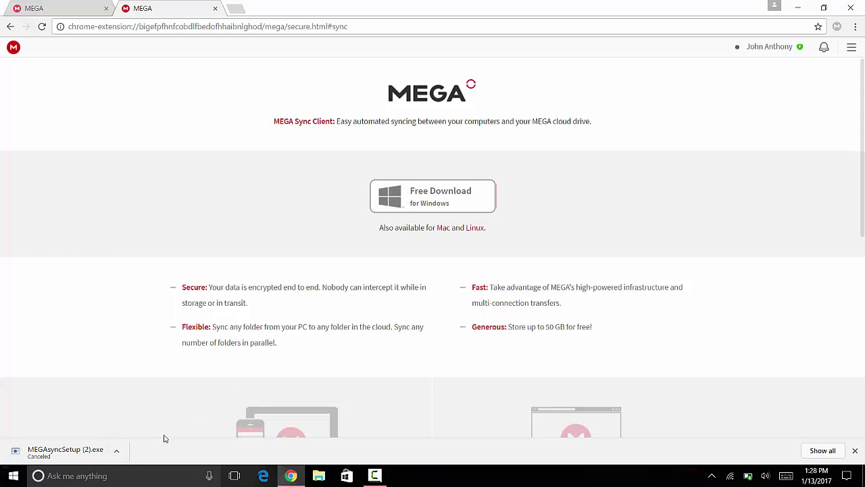
left_click(808, 6)
left_click_drag(62, 90, 420, 253)
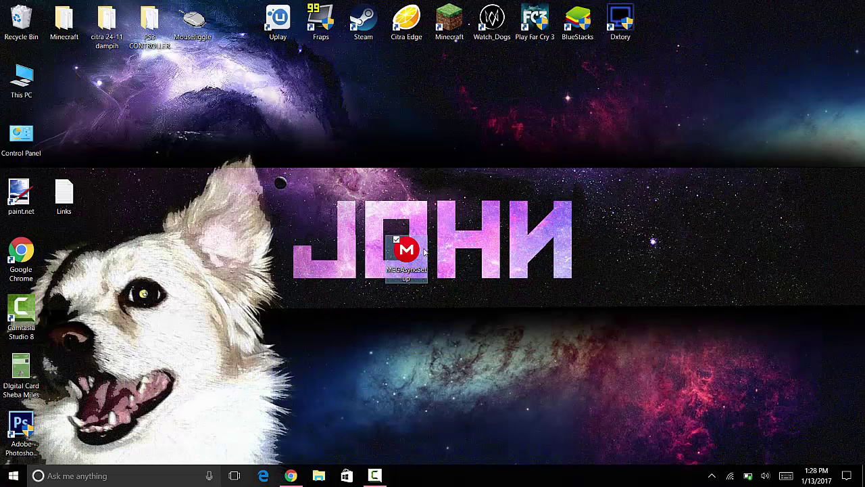
Launch MEGAsyncSetup with English as the installer language and continue past the welcome page.
left_click(506, 242)
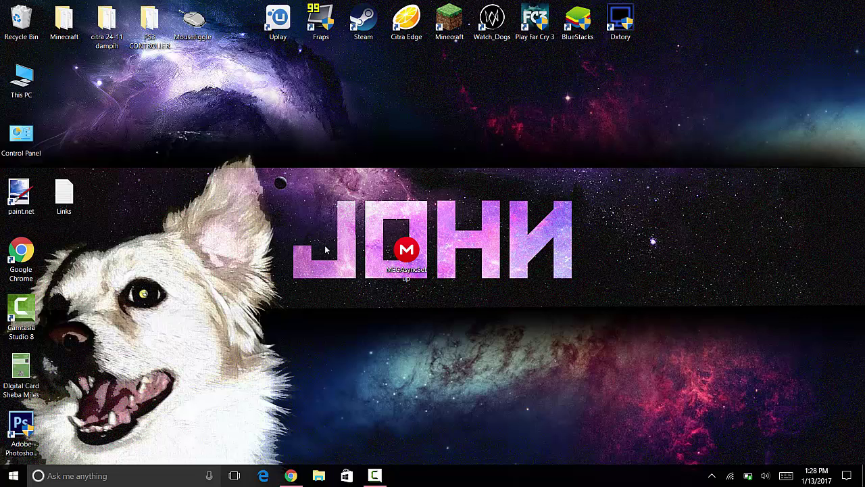
double_click(407, 250)
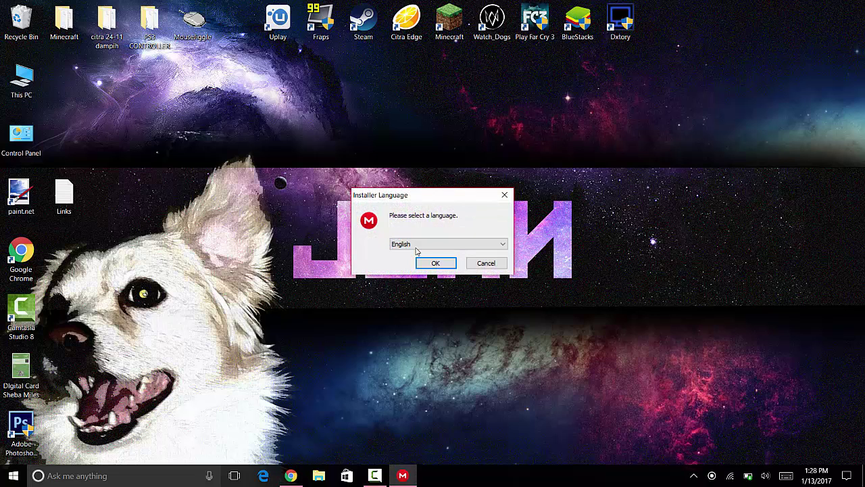
left_click(416, 245)
left_click(373, 198)
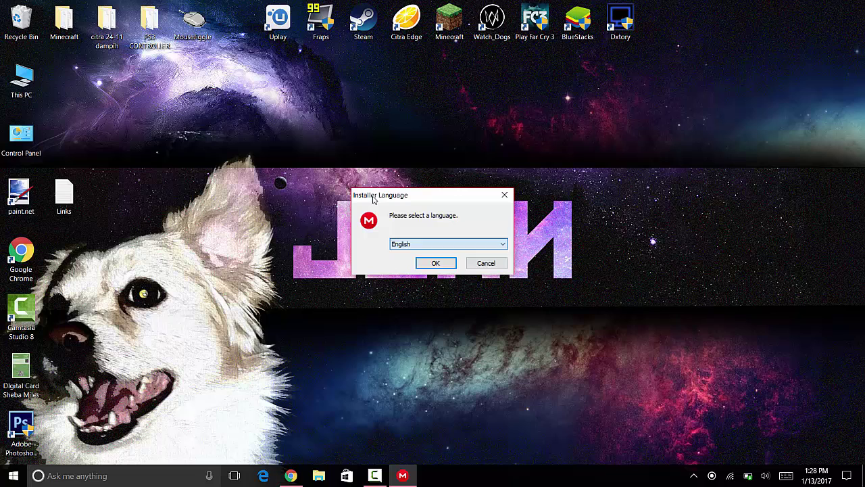
left_click(436, 264)
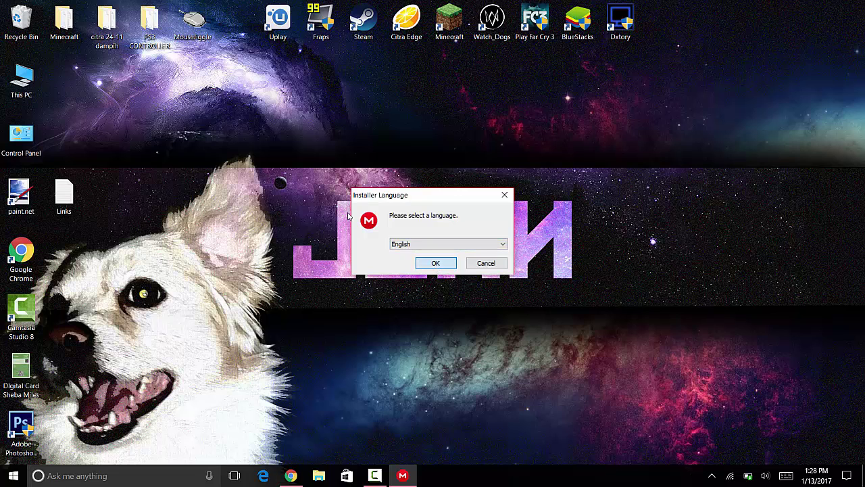
left_click(492, 328)
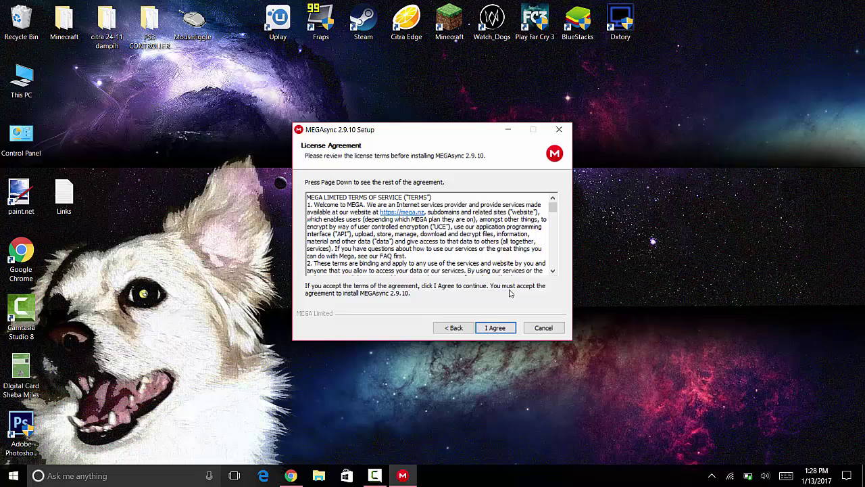
Agree to the licence, keep 'Install just for me', and start installing MEGAsync 2.9.10.
left_click(496, 328)
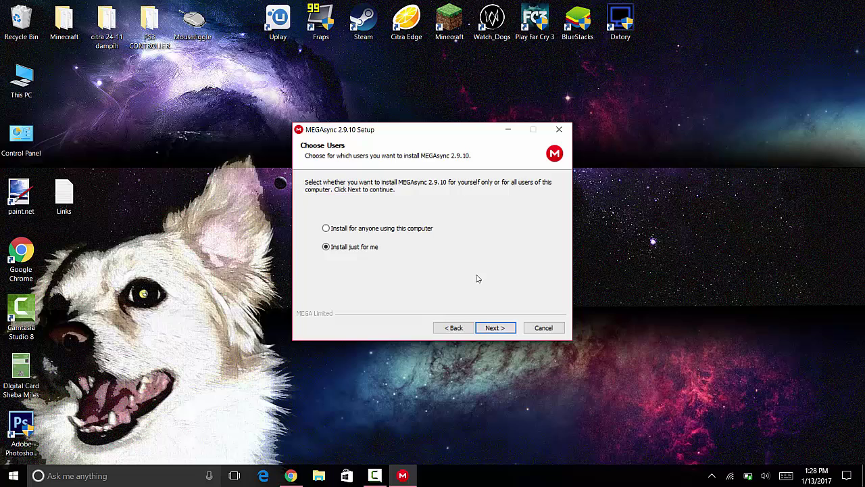
left_click(380, 230)
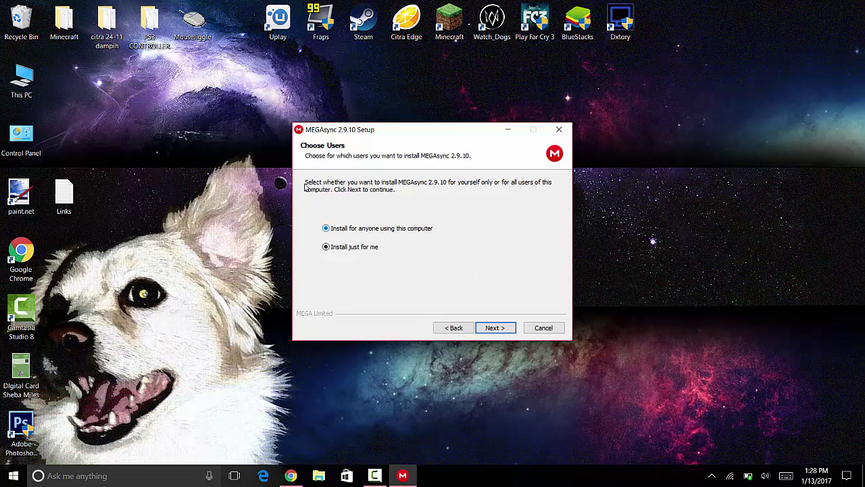
left_click(343, 247)
left_click(492, 329)
key("Return")
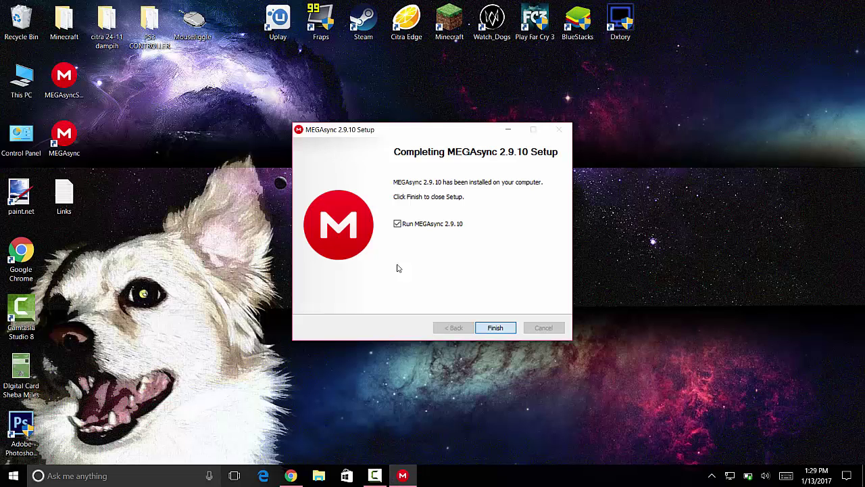
Finish setup with Run MEGAsync ticked, then sign in with the existing account's e-mail and password.
key("Return")
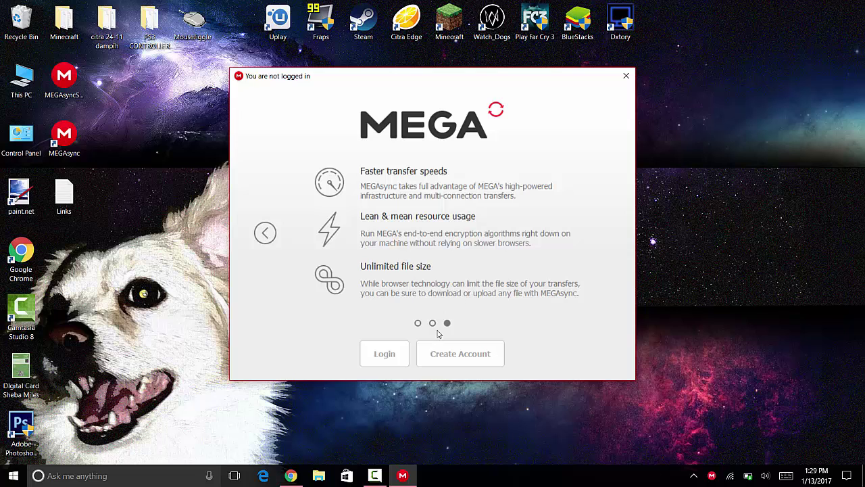
left_click(396, 352)
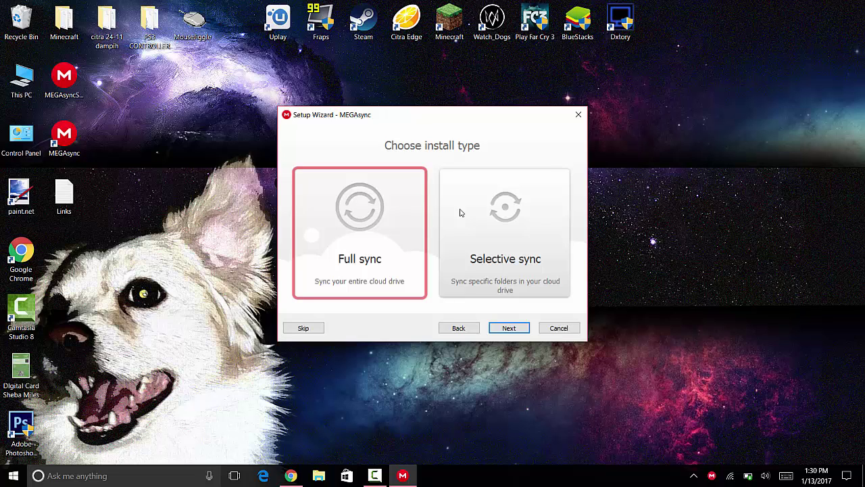
Choose Selective sync, keep Documents\MEGAsync and /MEGAsync as the sync folders, and finish the wizard.
left_click(495, 228)
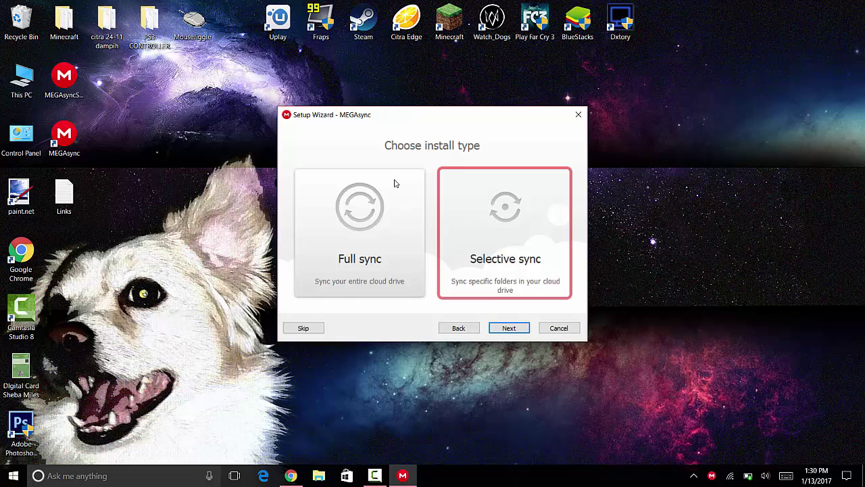
left_click(509, 328)
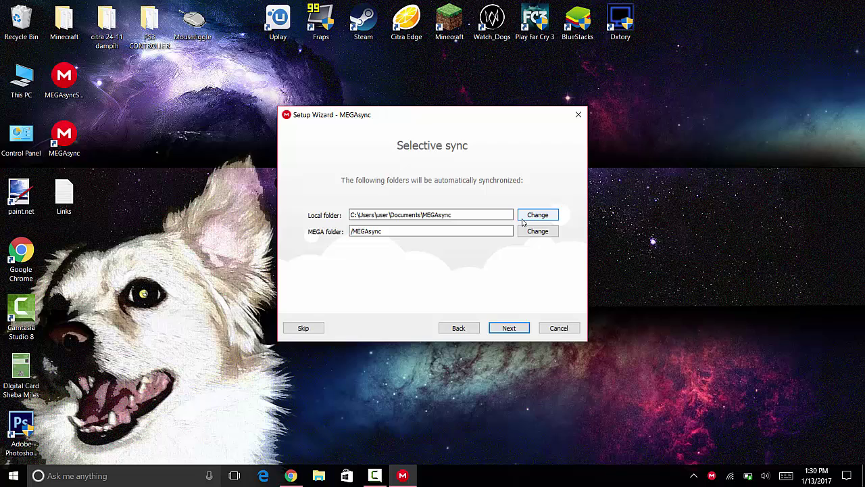
left_click(509, 327)
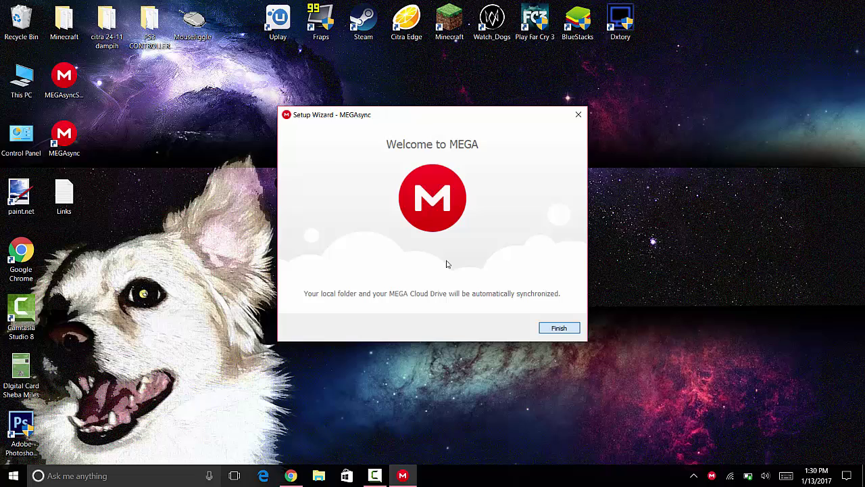
left_click(561, 327)
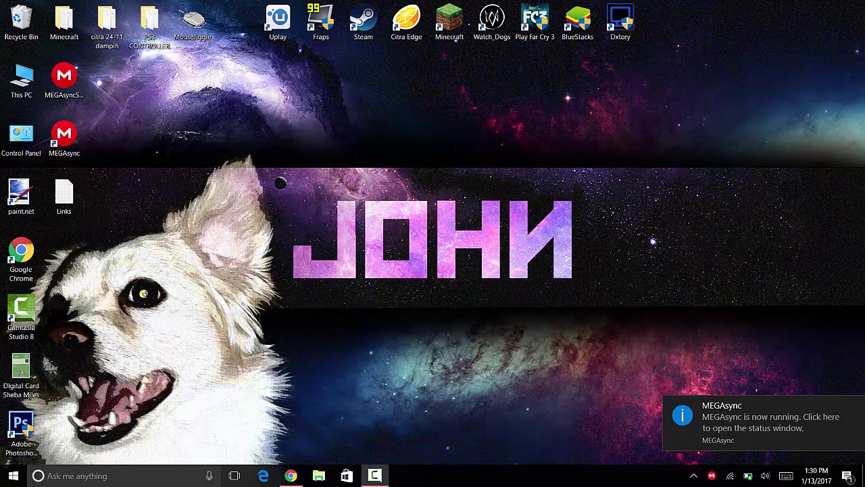
Dismiss the running notification and check the tray panel shows 0 bytes of 50 GB used.
left_click(855, 406)
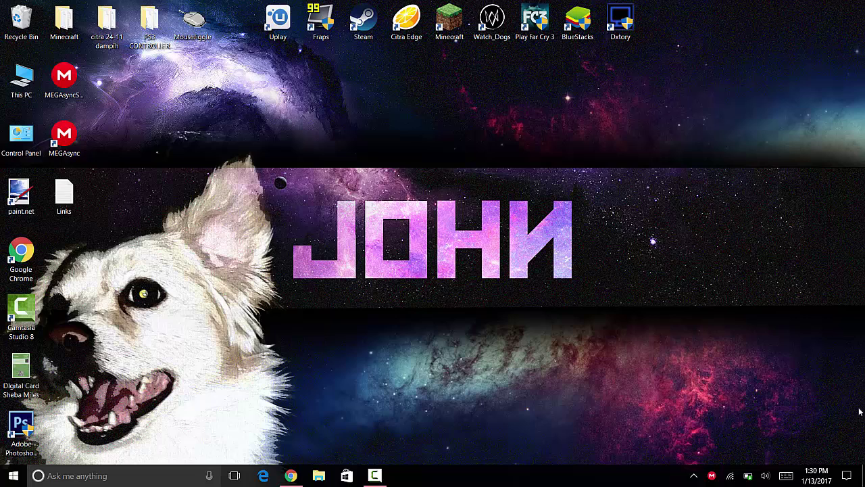
left_click(711, 475)
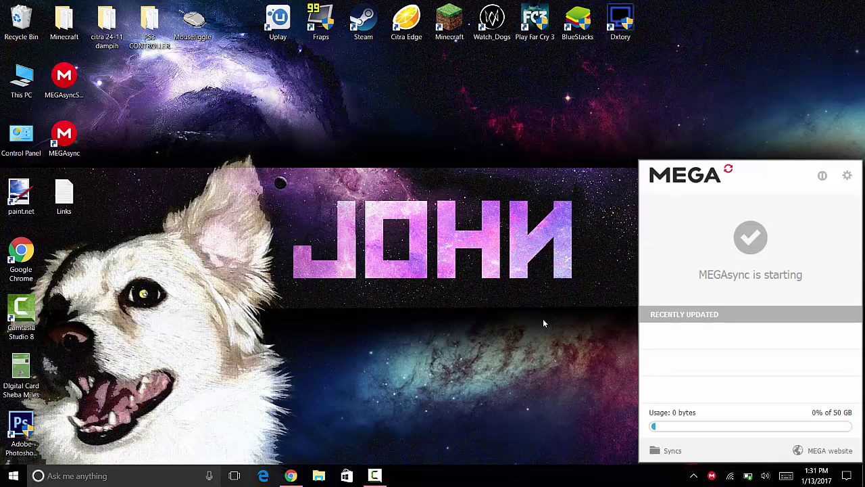
Restore Chrome, close the download bar and the extra MEGA tab to reach Scrap Mechanic.zip.
left_click(291, 476)
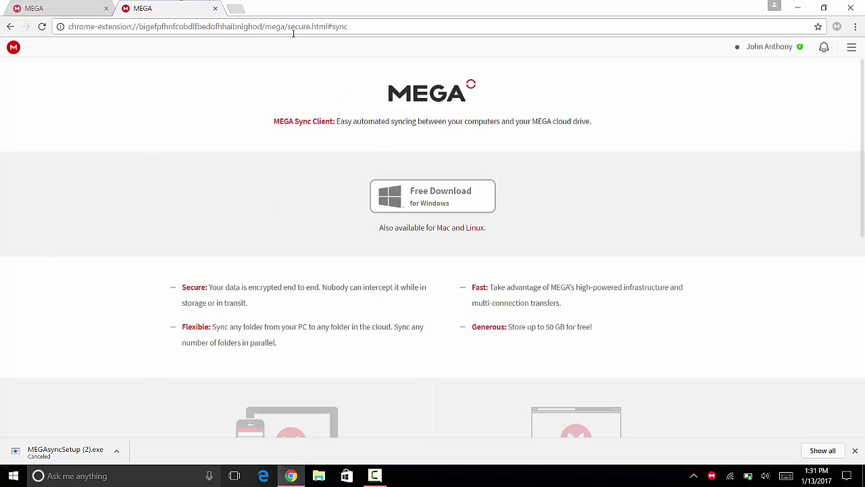
left_click(855, 451)
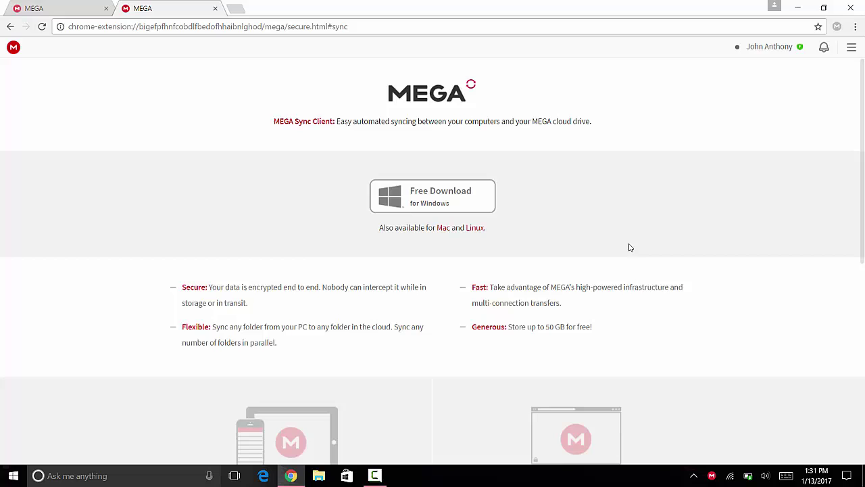
left_click(214, 8)
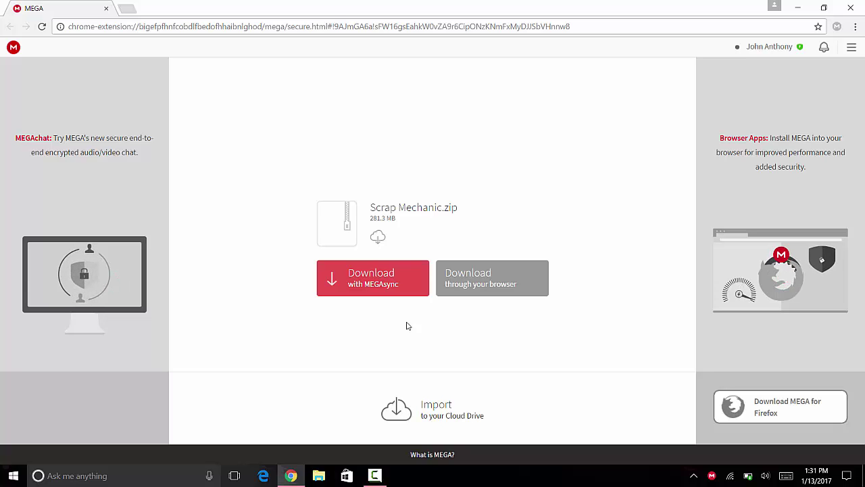
Send Scrap Mechanic.zip to MEGAsync, targeting Documents\MEGAsync Downloads with 'Always download to this destination' unchecked.
left_click(373, 281)
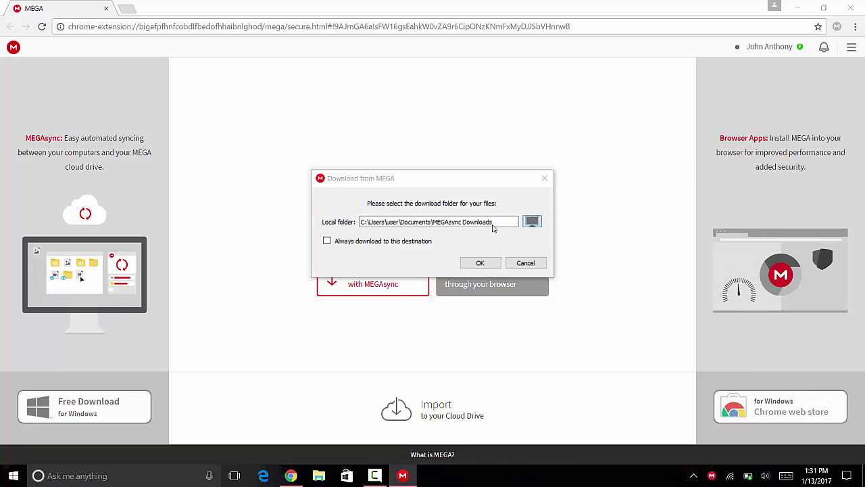
left_click(730, 183)
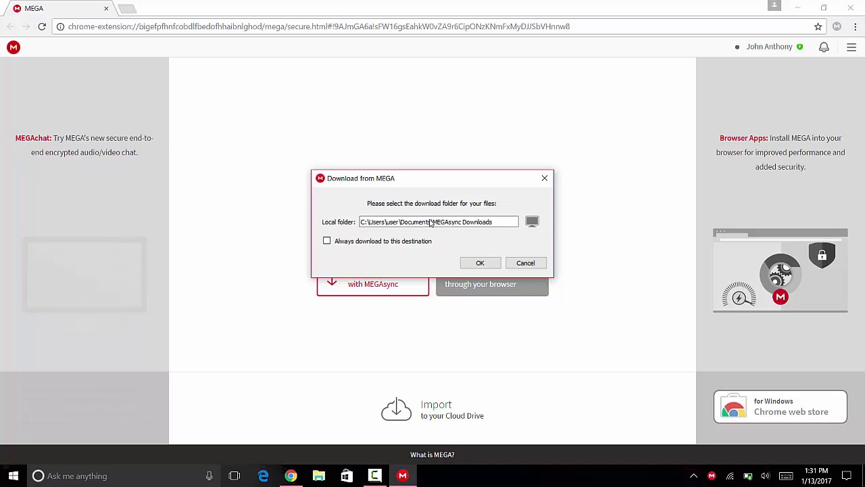
left_click(483, 264)
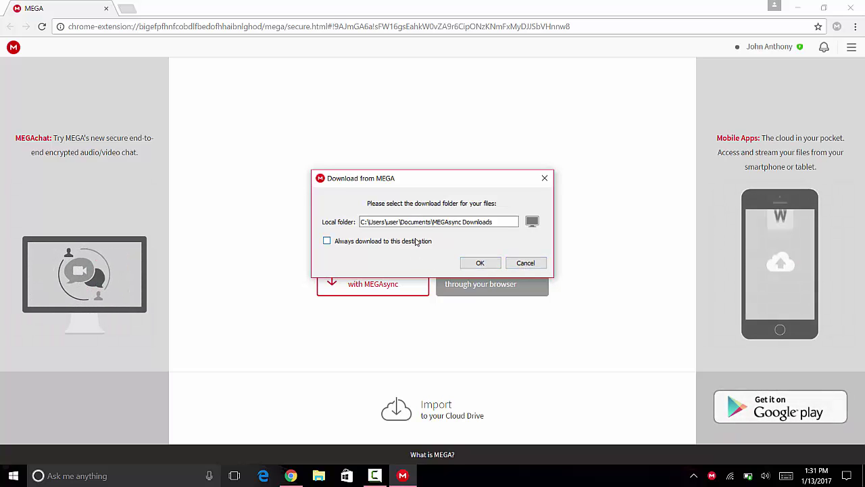
left_click(326, 240)
left_click(327, 241)
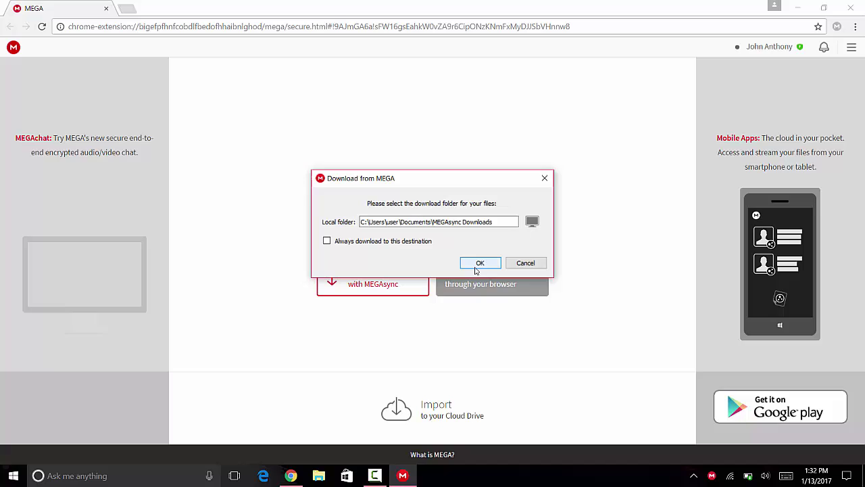
left_click_drag(361, 221, 512, 217)
left_click(486, 220)
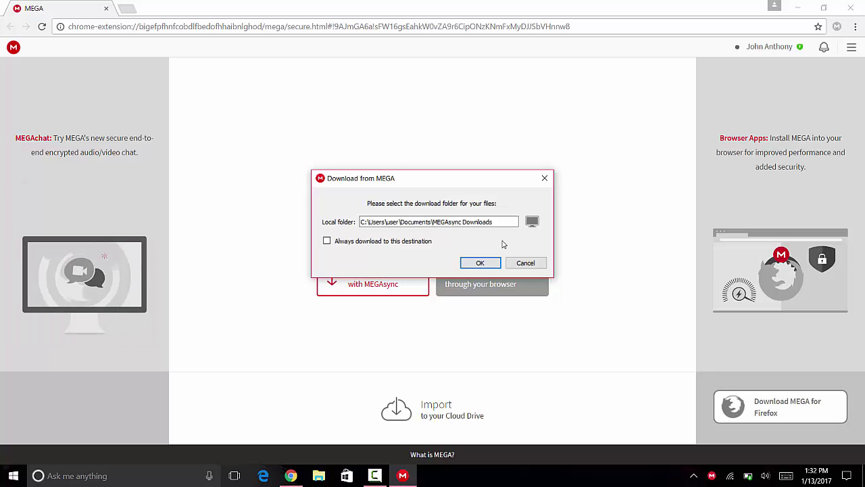
Confirm the download, check it reaches 1% in the tray panel, then return to Chrome.
left_click(480, 263)
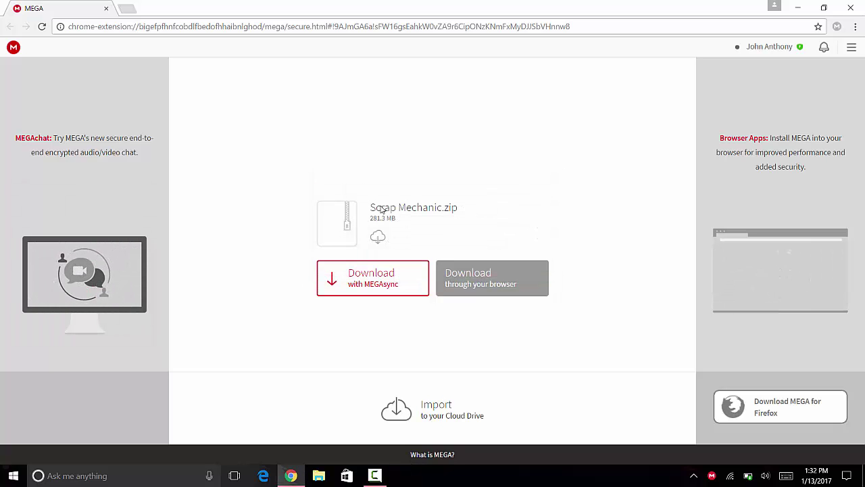
left_click(712, 475)
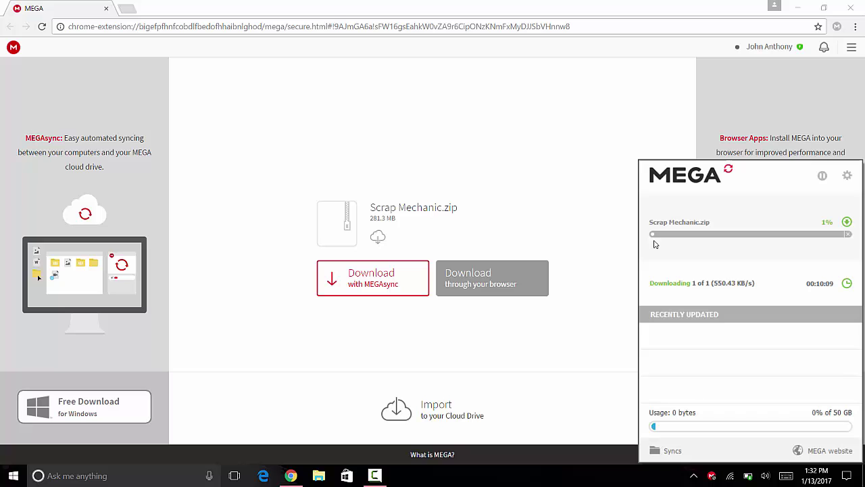
left_click(520, 210)
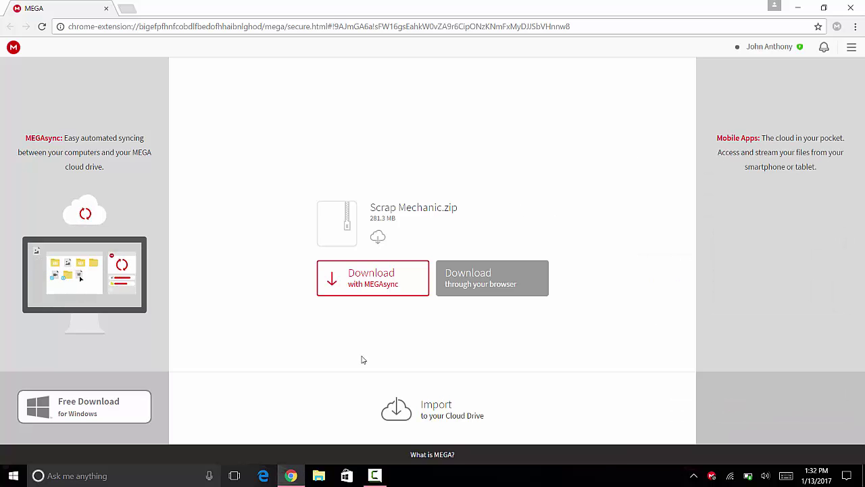
Browse to Documents\MEGAsync Downloads in File Explorer, then pause the Scrap Mechanic.zip transfer at 5%.
left_click(319, 476)
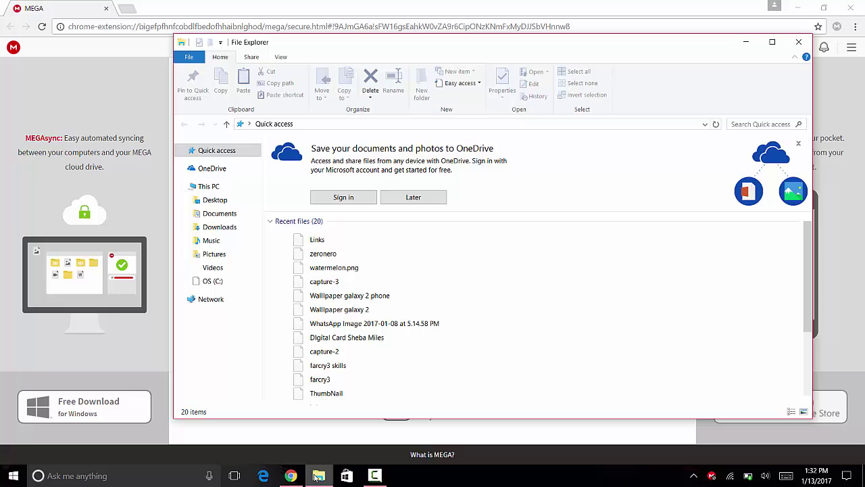
left_click(213, 226)
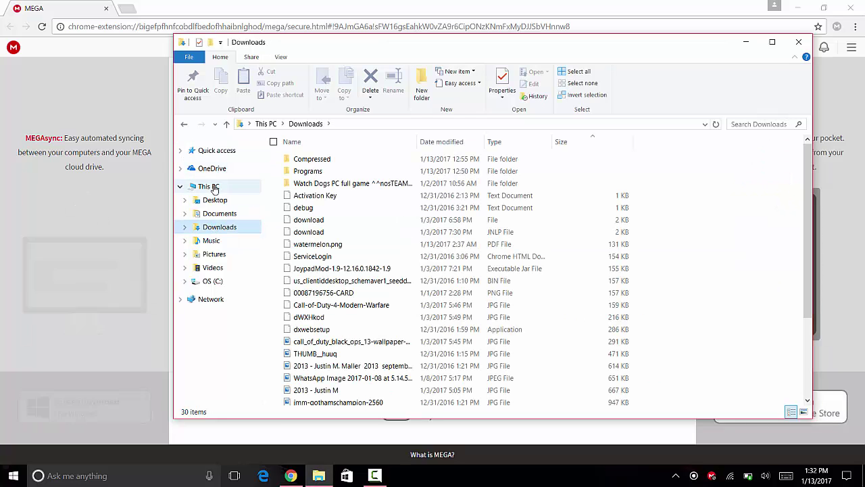
left_click(226, 213)
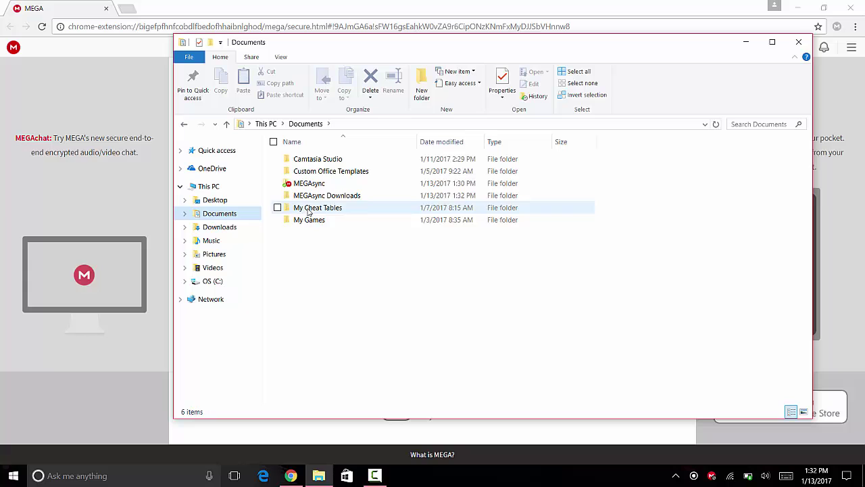
double_click(327, 195)
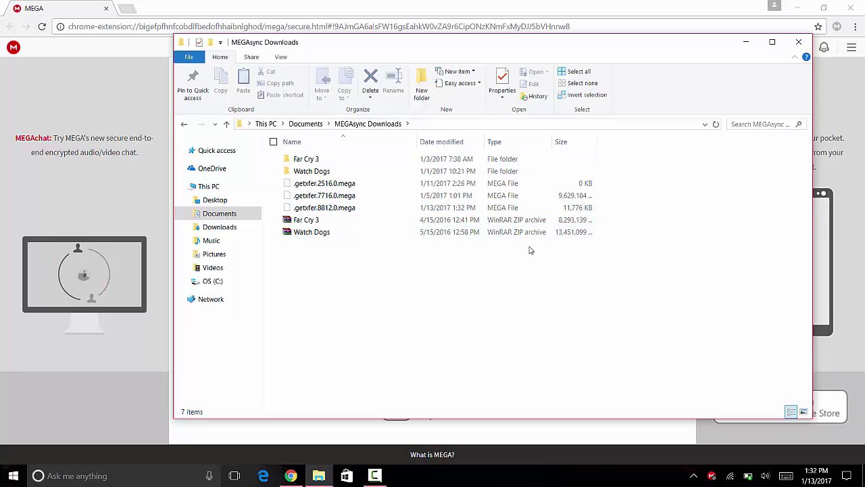
left_click(711, 475)
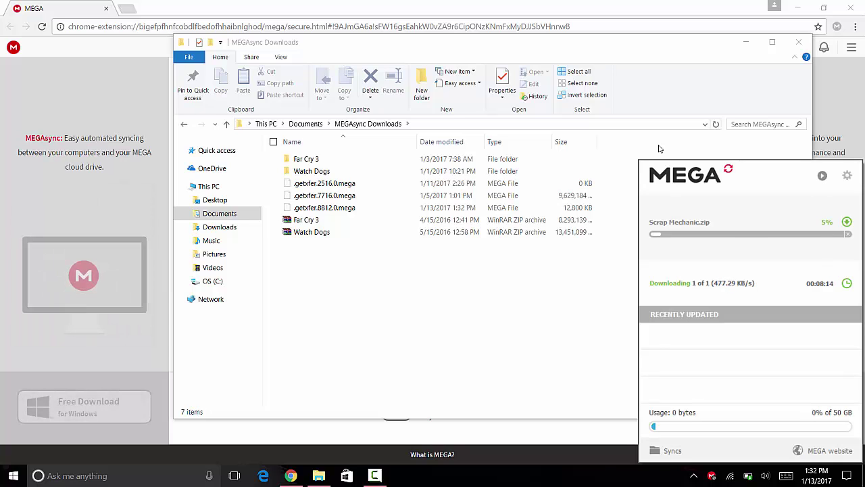
left_click(822, 178)
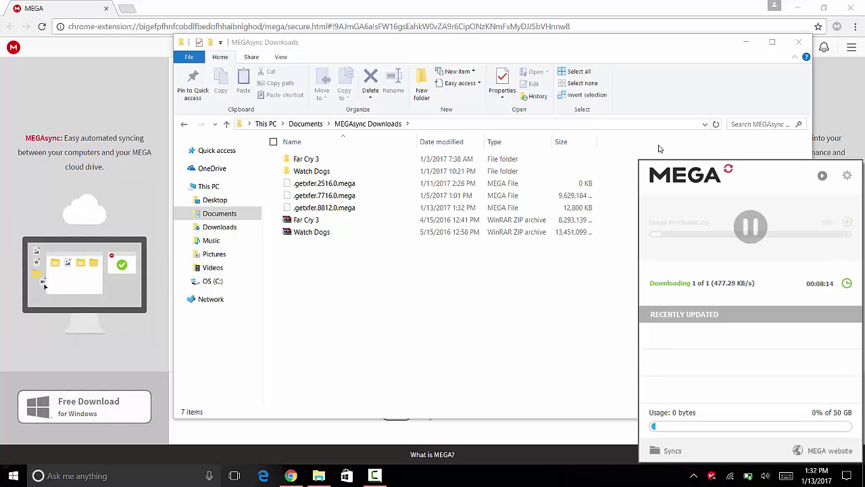